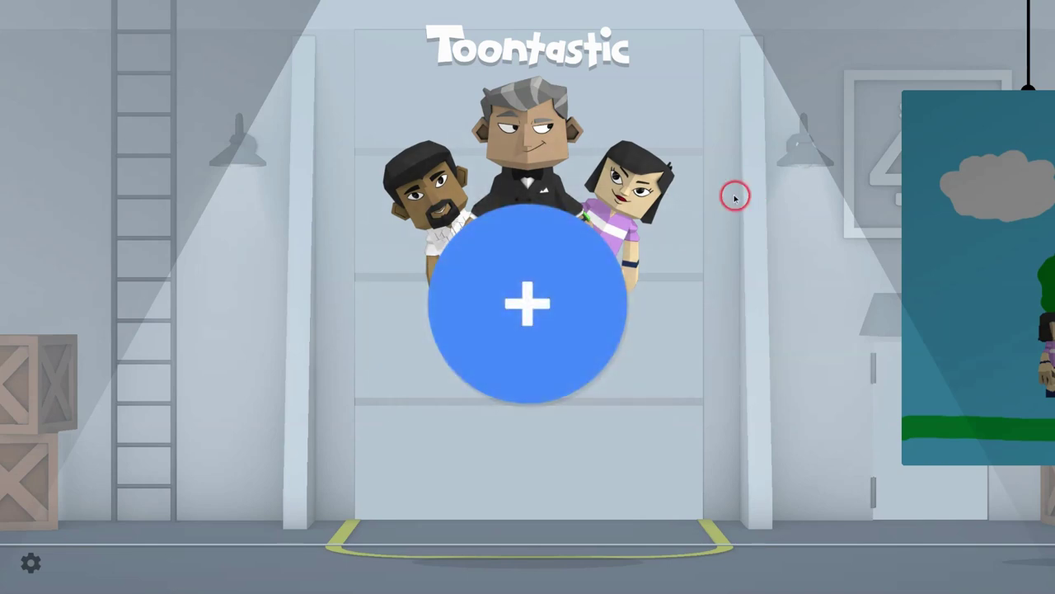
- Mute the device's sound, play the existing Ridiculously Bad story briefly and close its playback
key(XF86AudioLowerVolume)
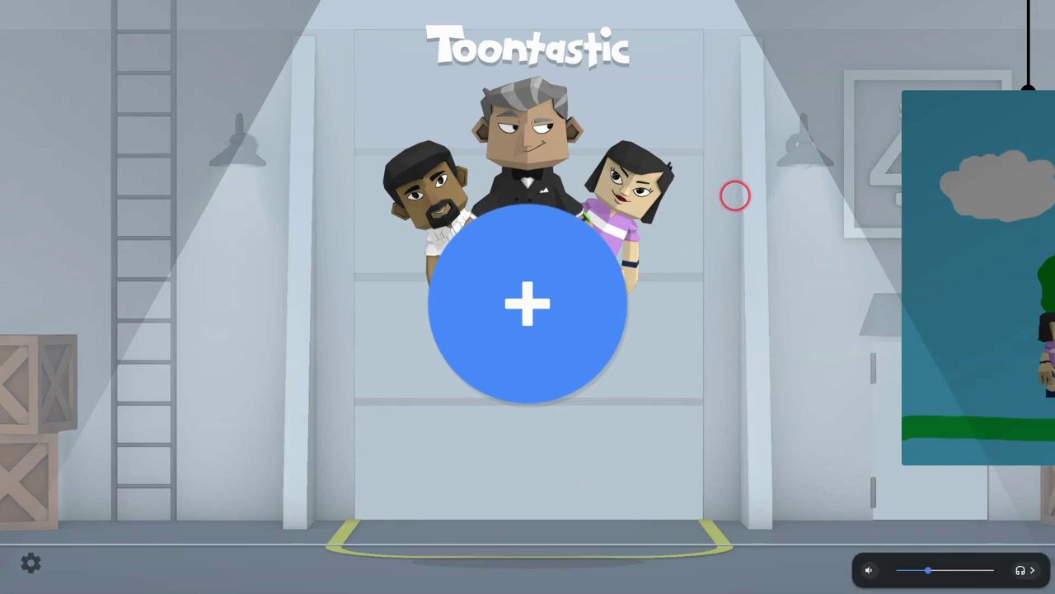
key(XF86AudioMute)
scroll(716, 207, right, 5)
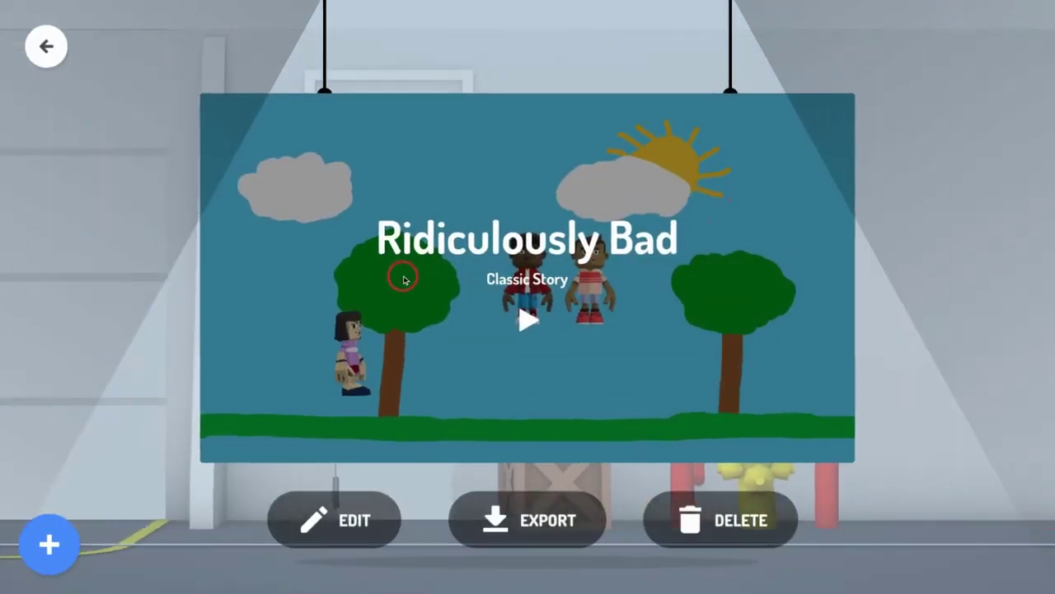
click(404, 280)
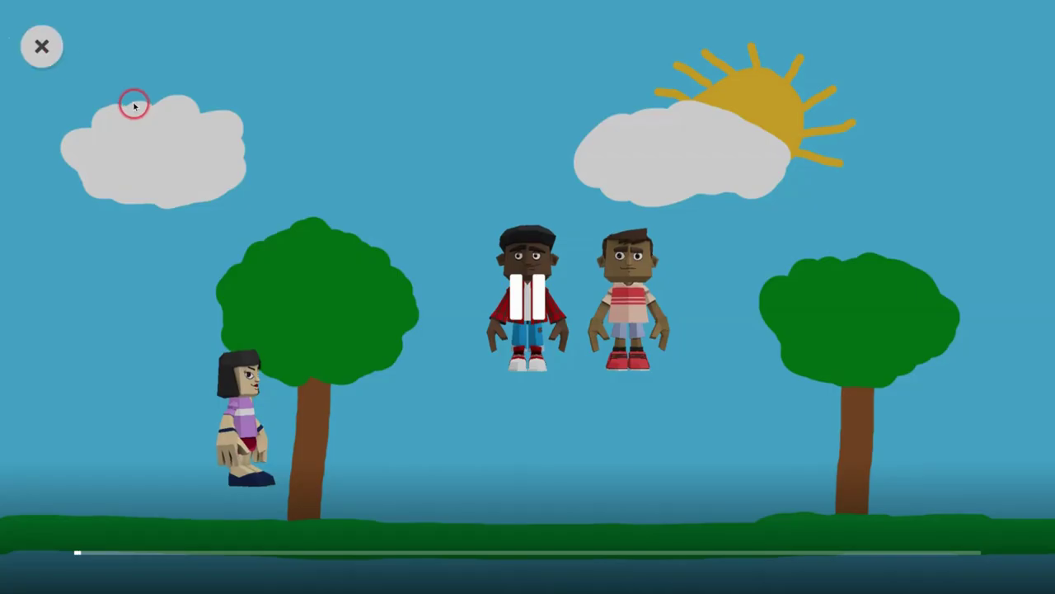
click(48, 49)
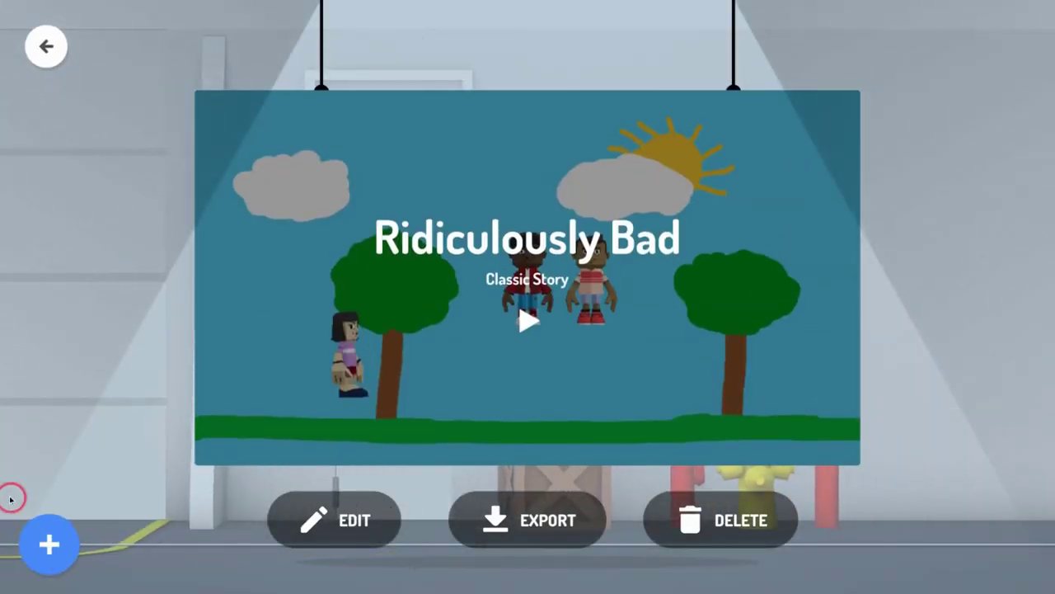
- Start a new story, view the Science Report outline and return to the story types
click(51, 545)
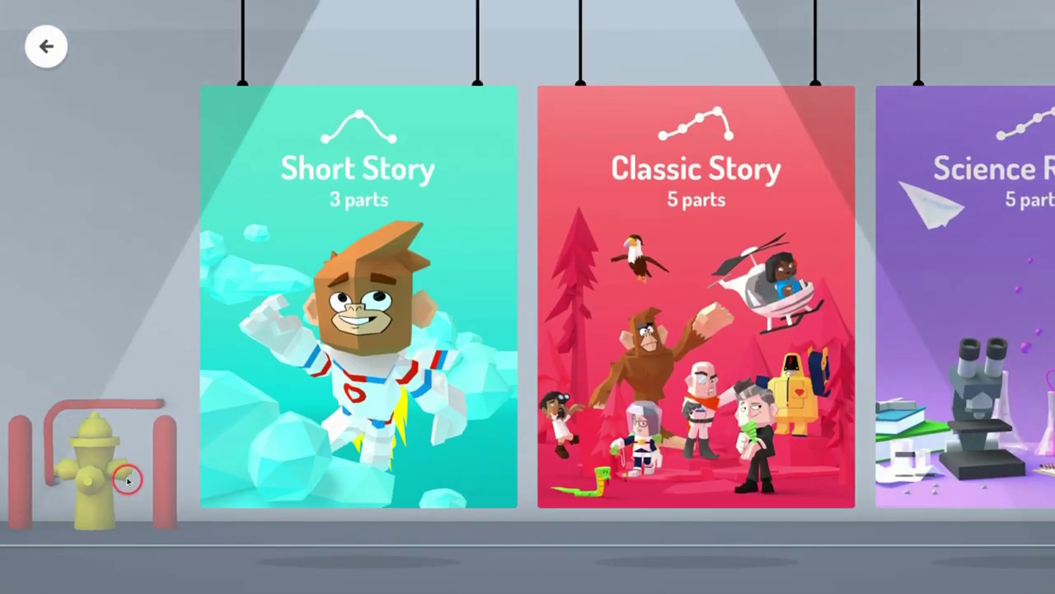
scroll(491, 271, right, 3)
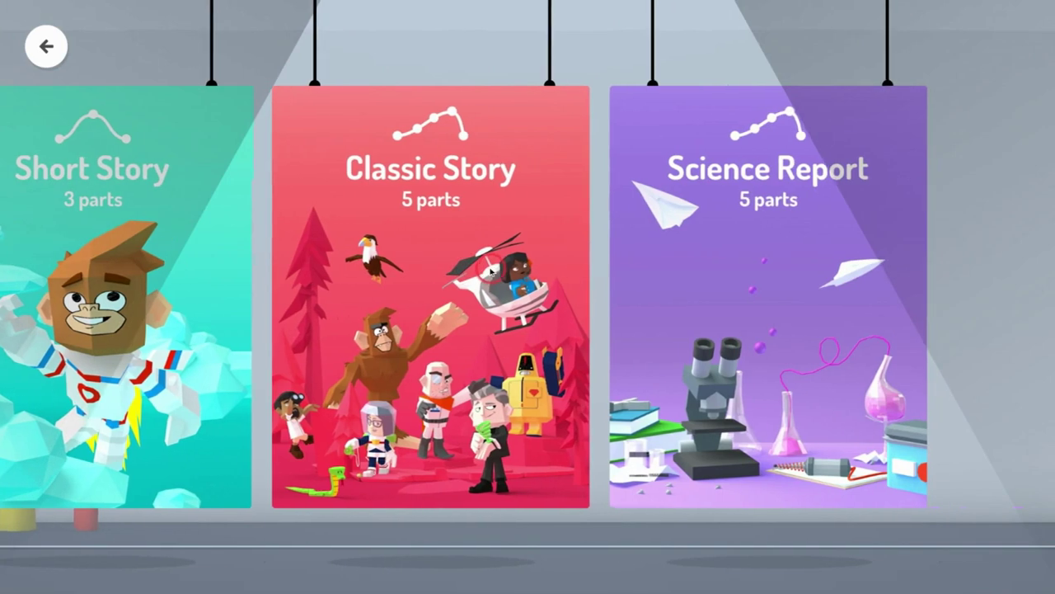
click(753, 235)
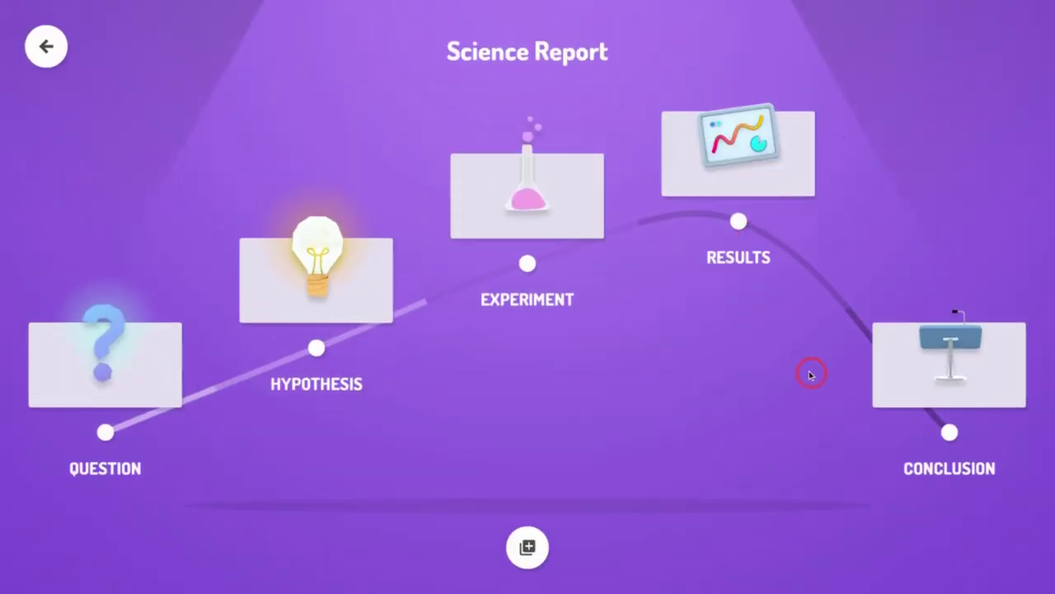
click(34, 48)
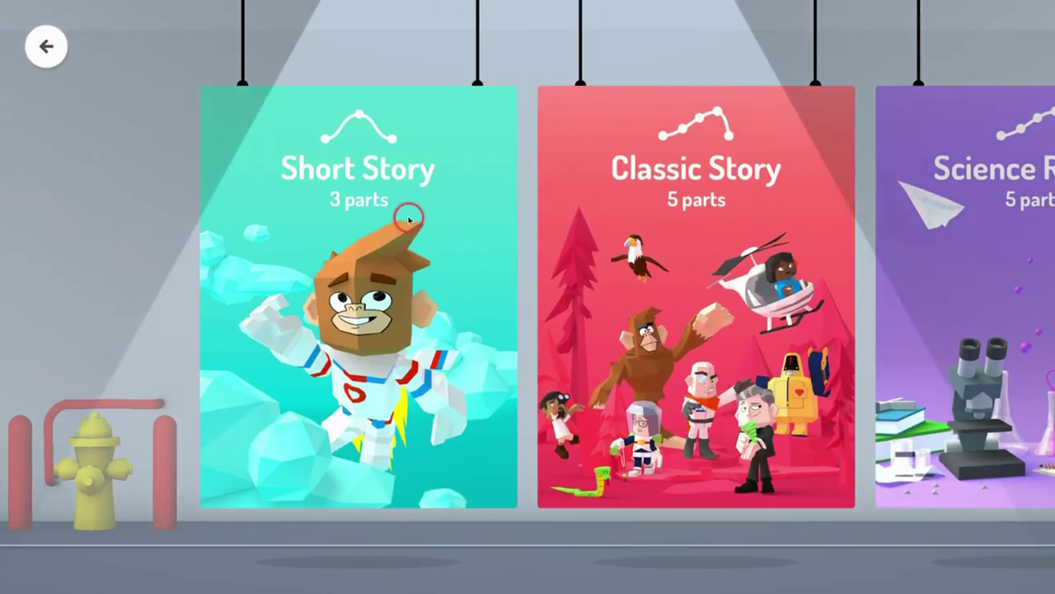
- Choose the Classic Story structure and remove the Setup part from its outline
click(711, 176)
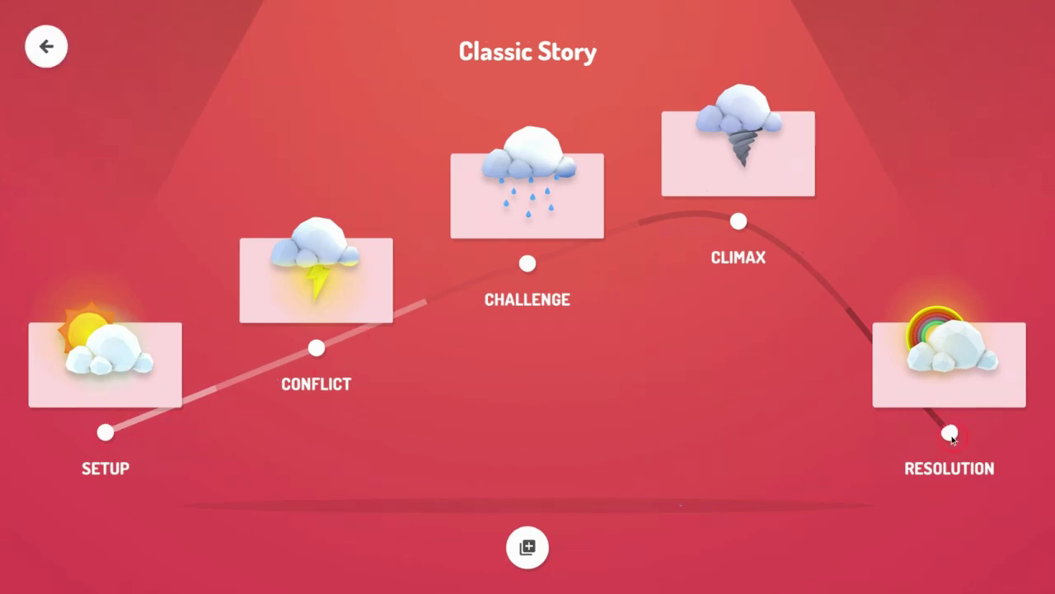
click(527, 549)
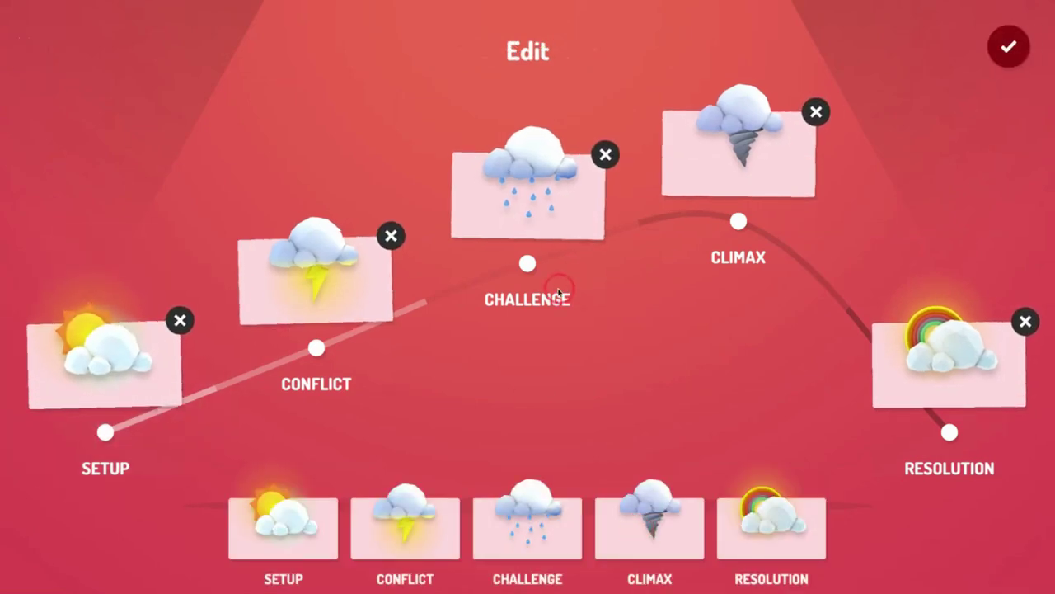
click(179, 320)
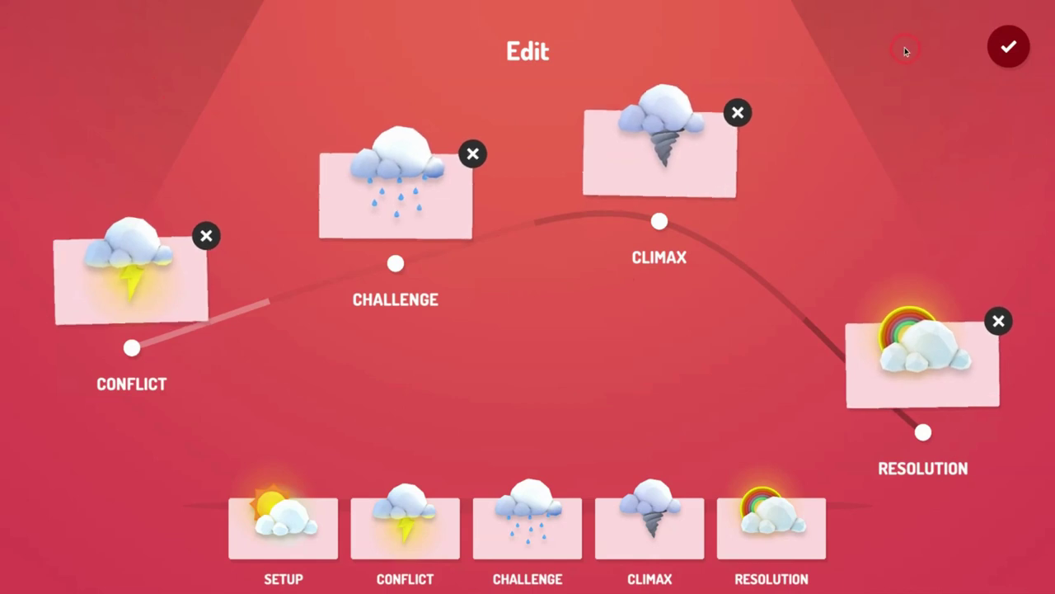
click(1011, 46)
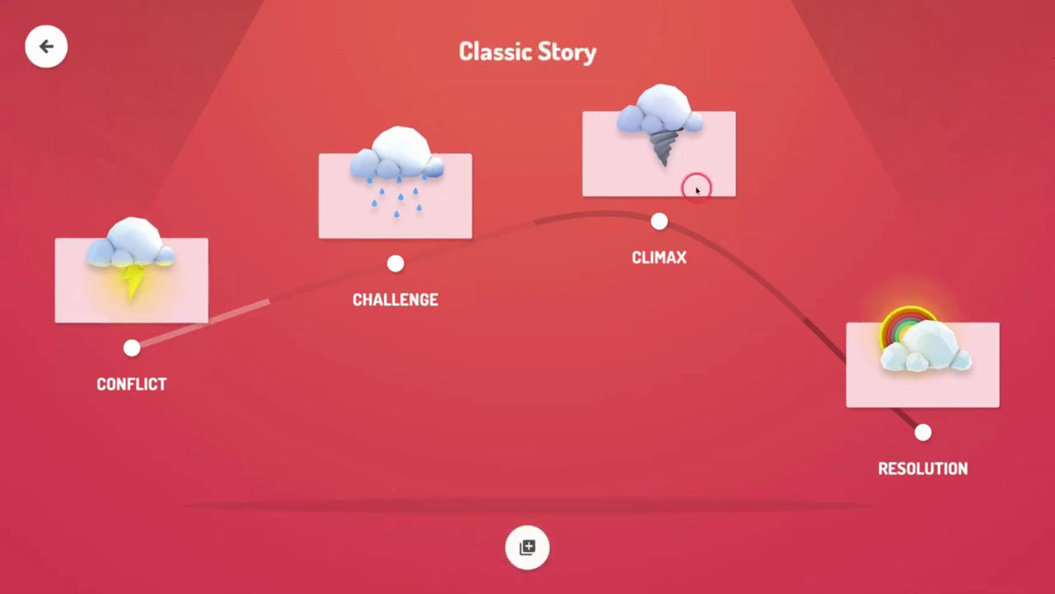
- Open the Conflict part and pick the Dolores High School classroom as its setting
click(118, 273)
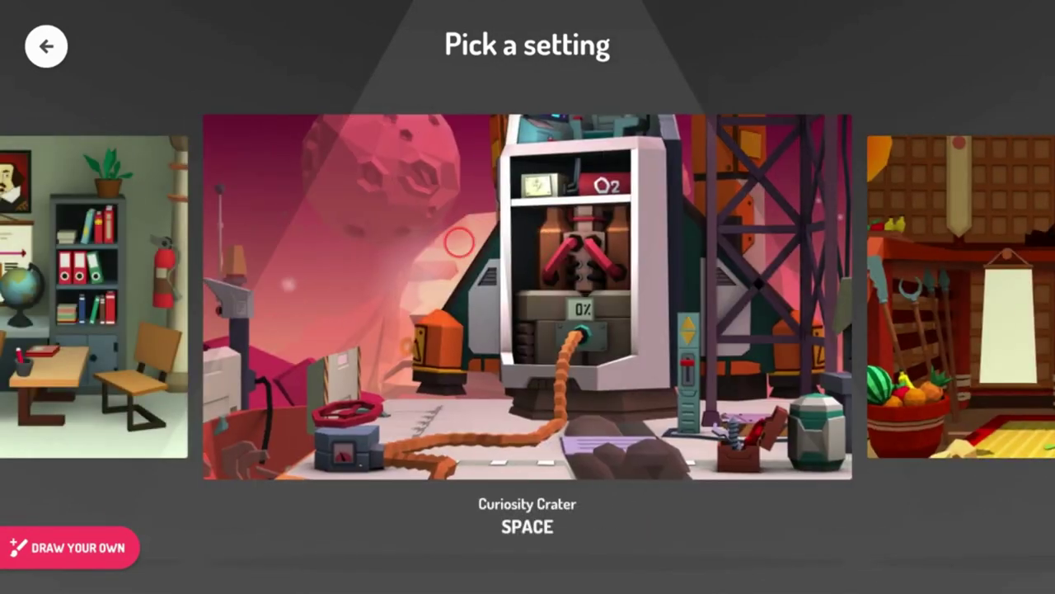
drag(291, 247, 456, 243)
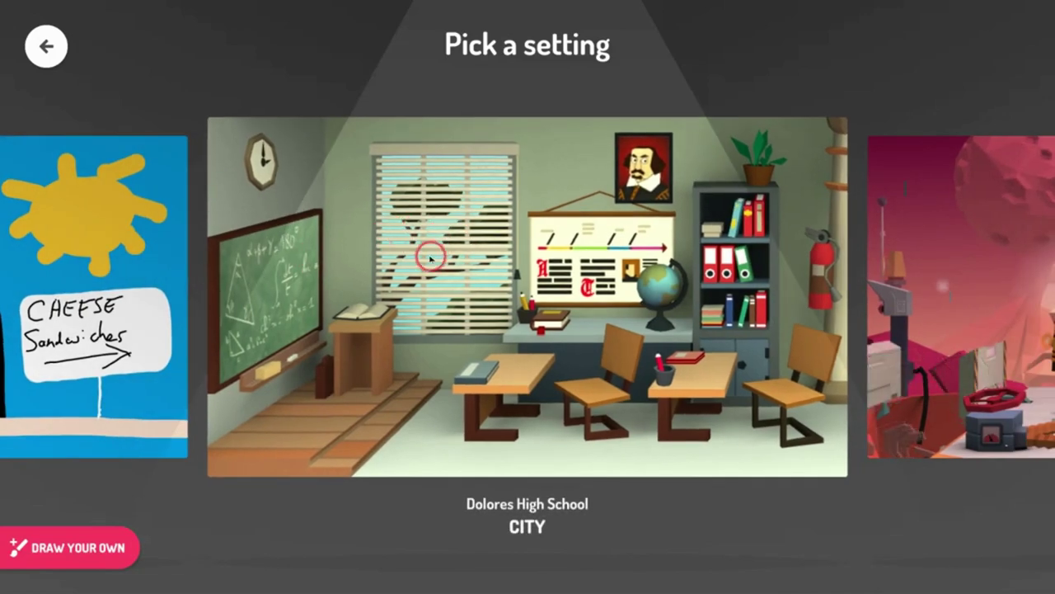
click(429, 243)
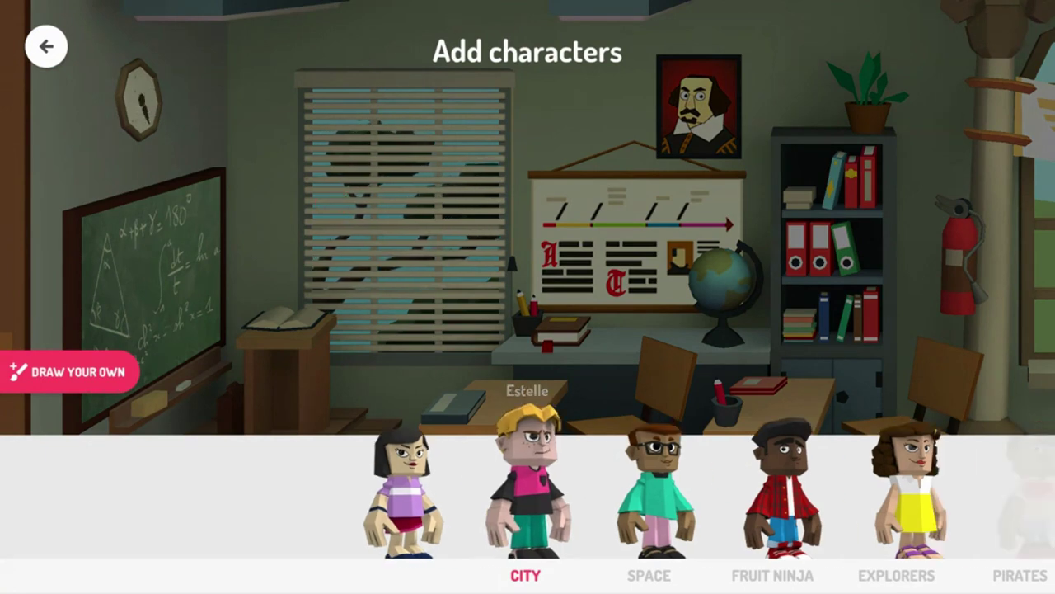
- Add Palenque Caso, the brown-hatted explorer woman and Clean Bee as the scene's characters and continue to the stage
scroll(528, 486, right, 6)
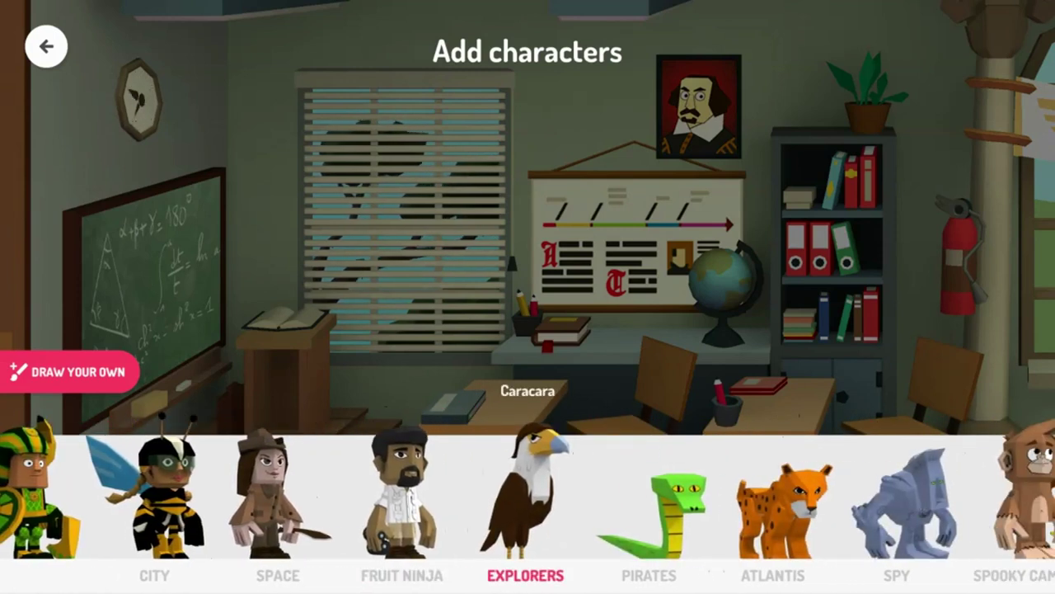
click(401, 490)
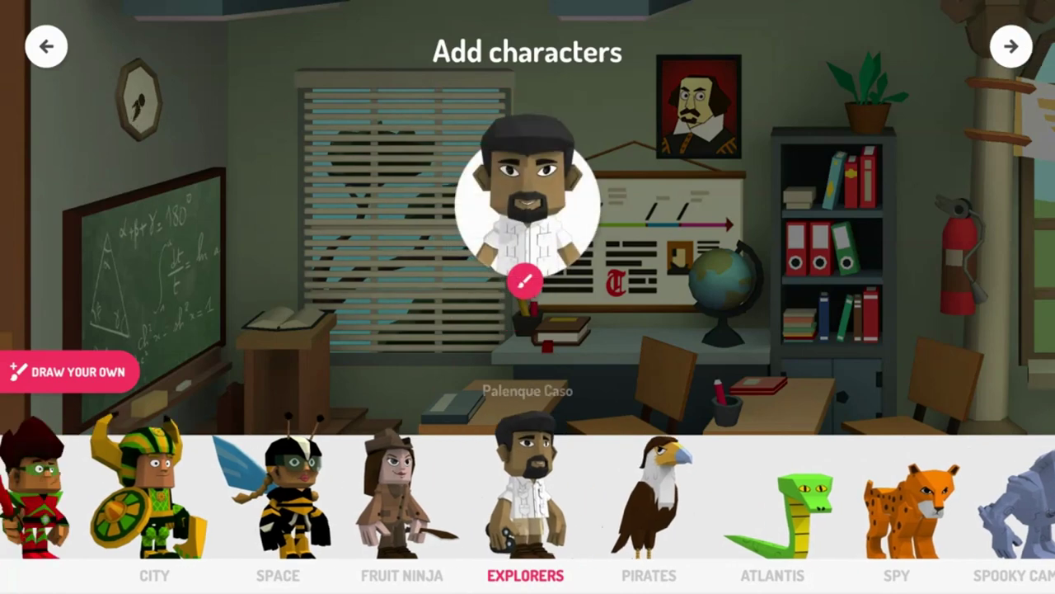
click(393, 491)
click(394, 491)
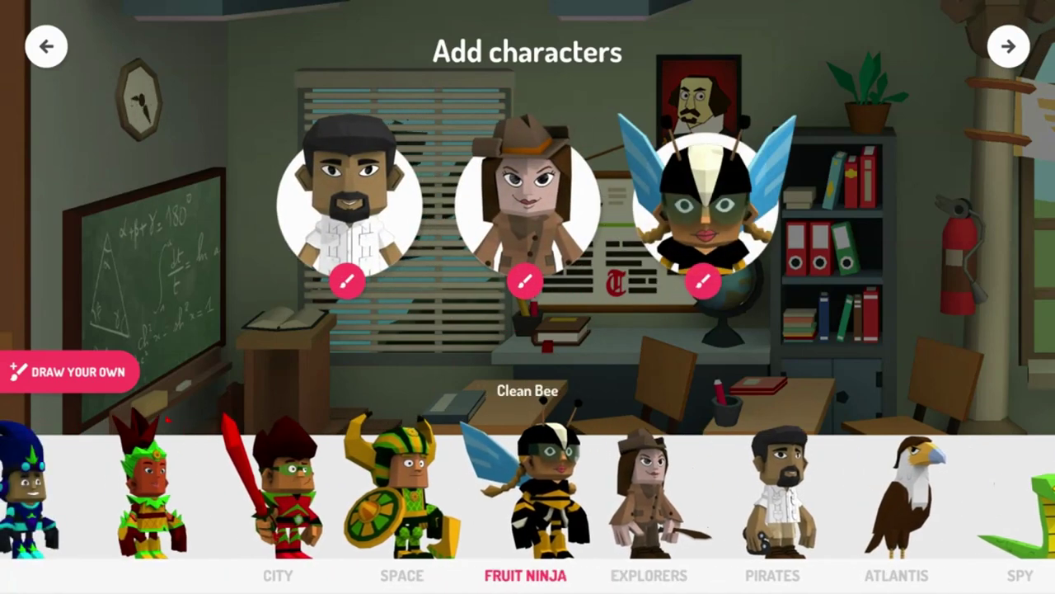
click(1008, 46)
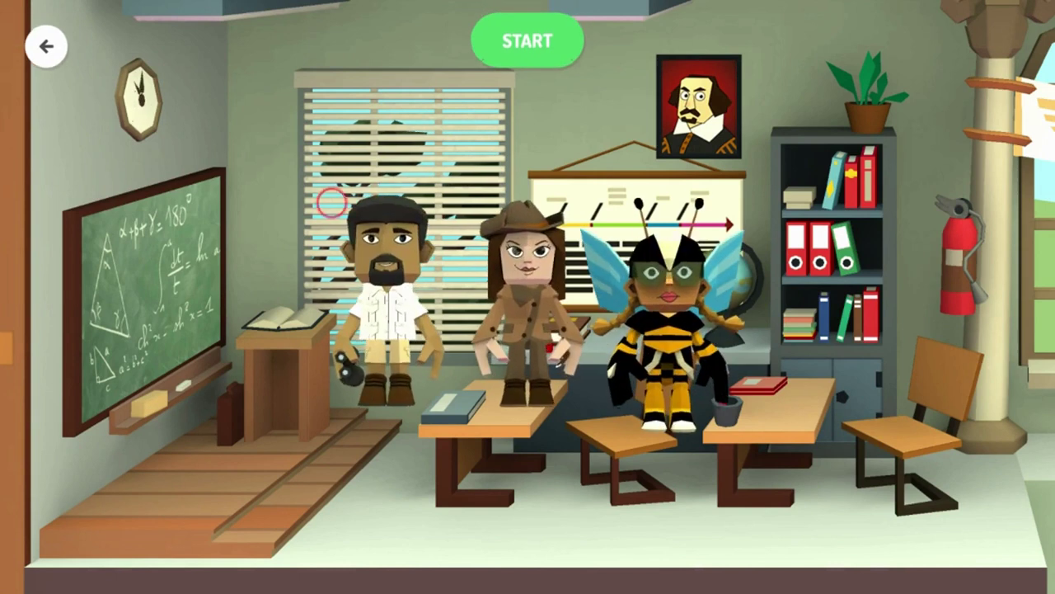
- Put Palenque Caso off stage below the classroom platform and stand the explorer woman and Clean Bee on the floor before the desks
drag(368, 251, 213, 582)
drag(496, 332, 416, 412)
mouse_move(660, 355)
mouse_down()
mouse_move(706, 450)
mouse_move(660, 455)
mouse_up()
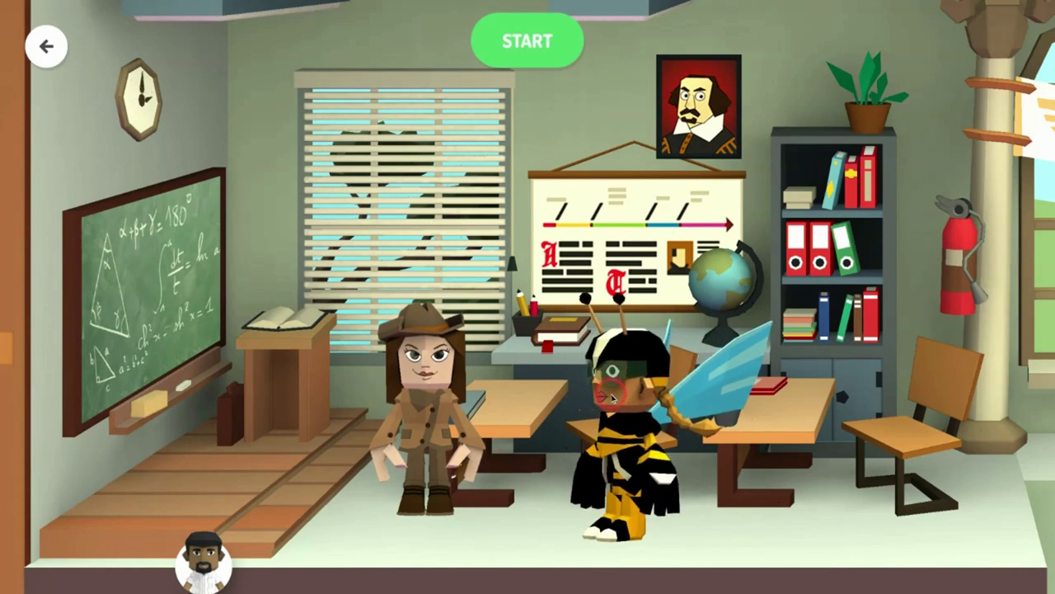
mouse_move(612, 397)
mouse_down()
mouse_move(631, 272)
mouse_move(627, 408)
mouse_move(635, 395)
mouse_up()
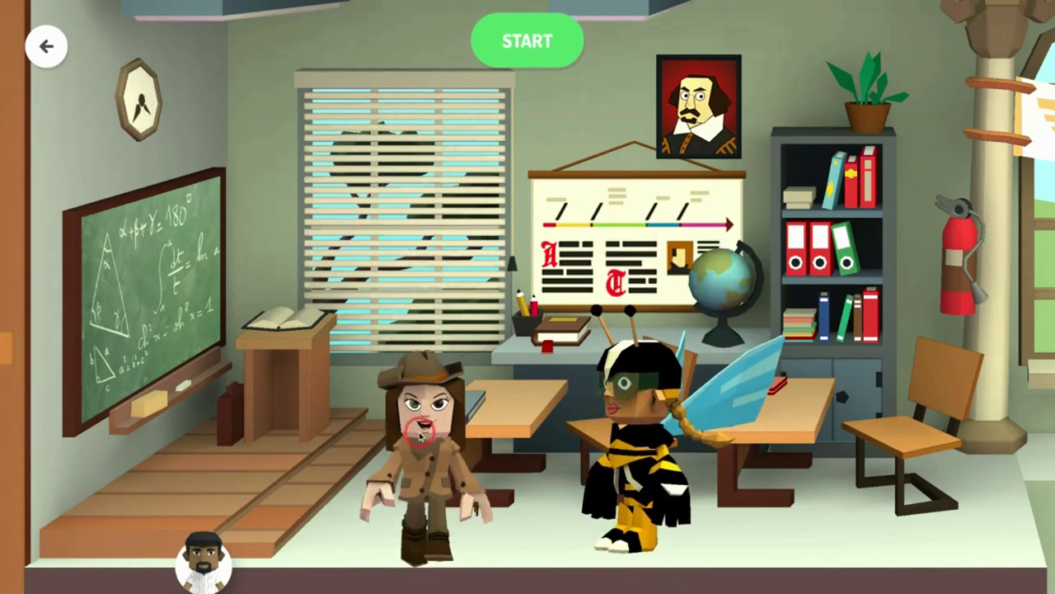
- Record the scene while bringing Palenque Caso on stage and moving the explorer woman up to Clean Bee
click(540, 40)
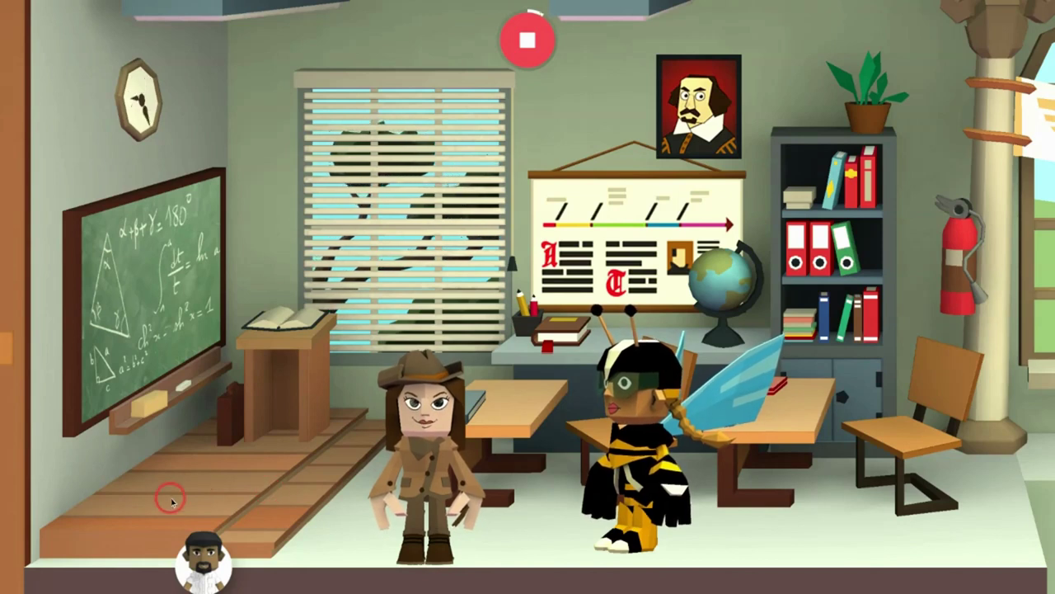
drag(250, 554, 260, 449)
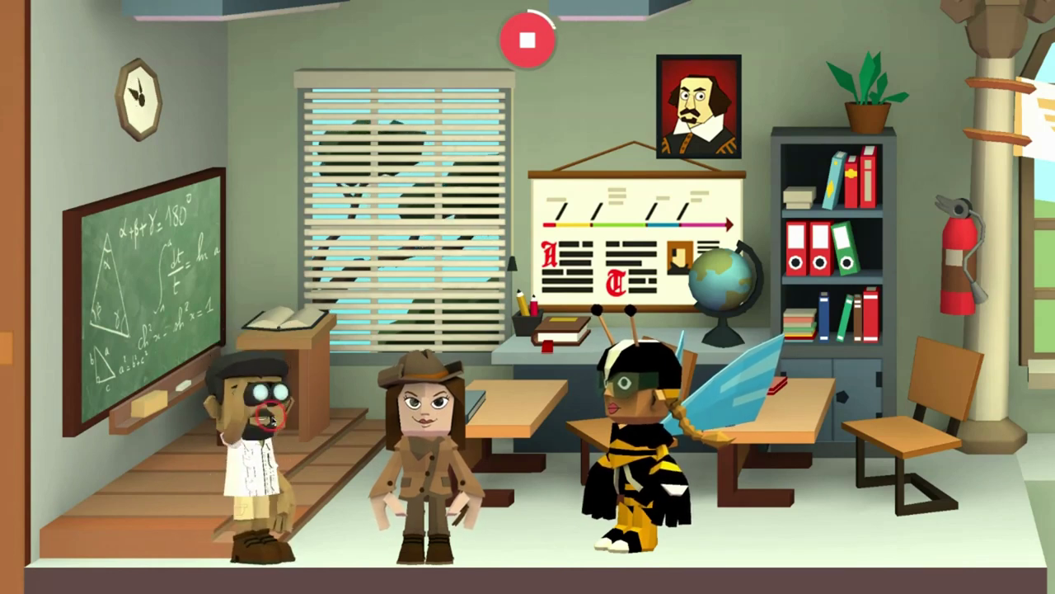
drag(431, 410, 579, 512)
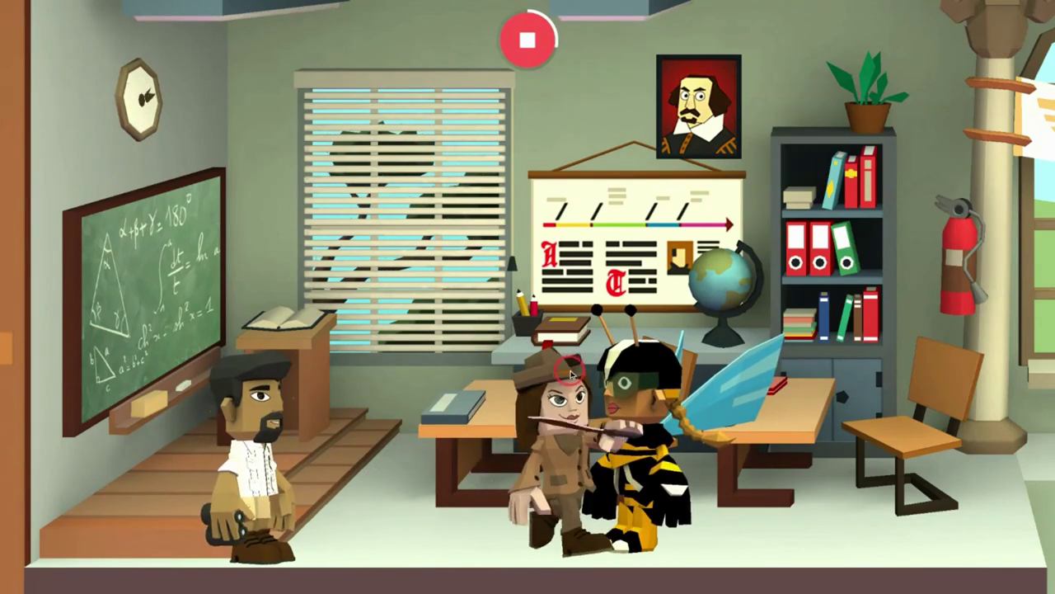
click(528, 40)
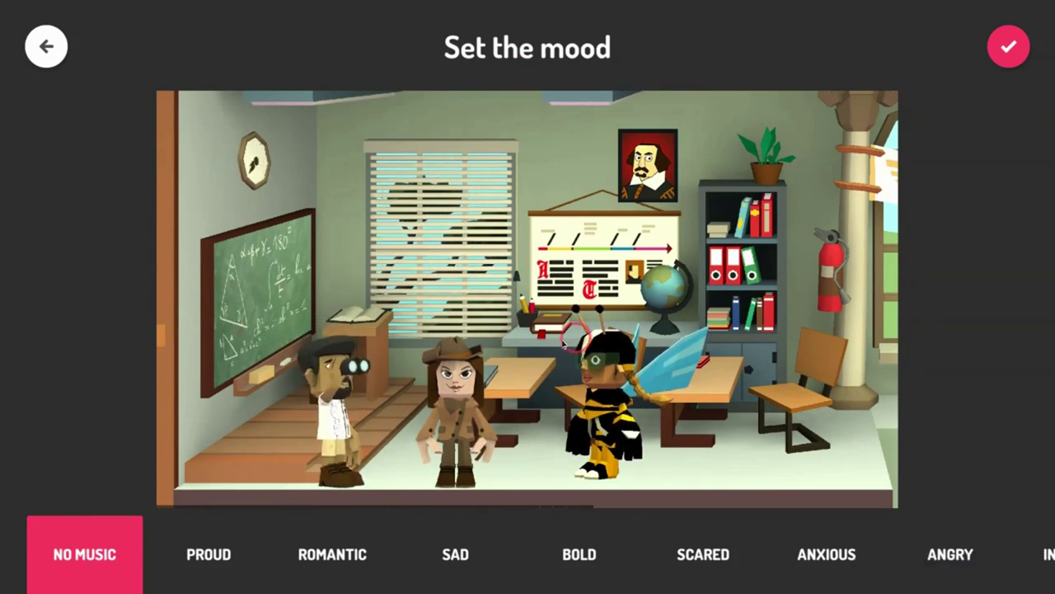
- Choose the Sad mood music for the recorded Conflict scene and accept the scene
click(455, 555)
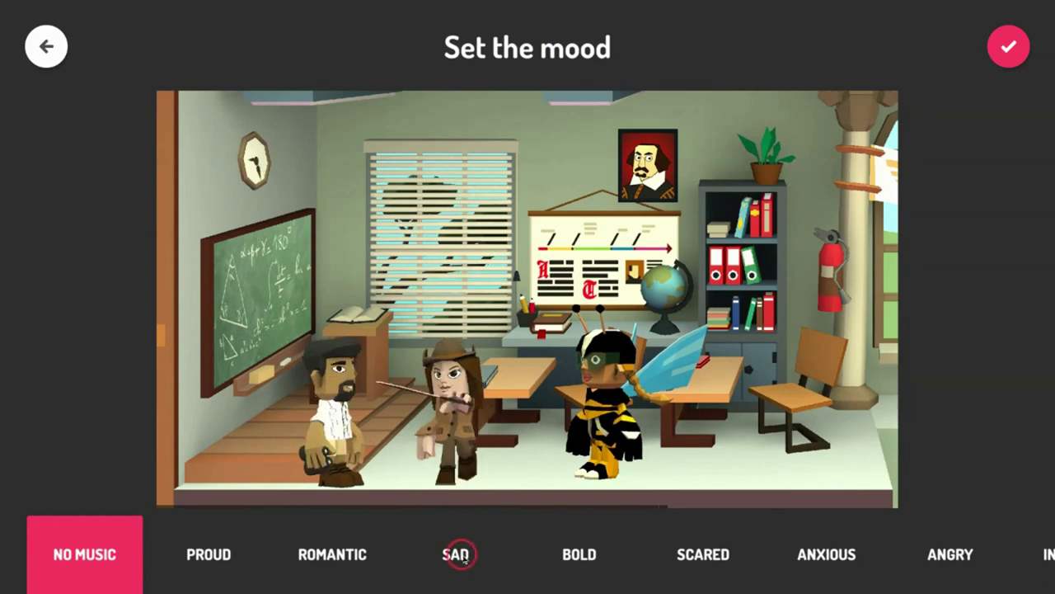
click(1007, 46)
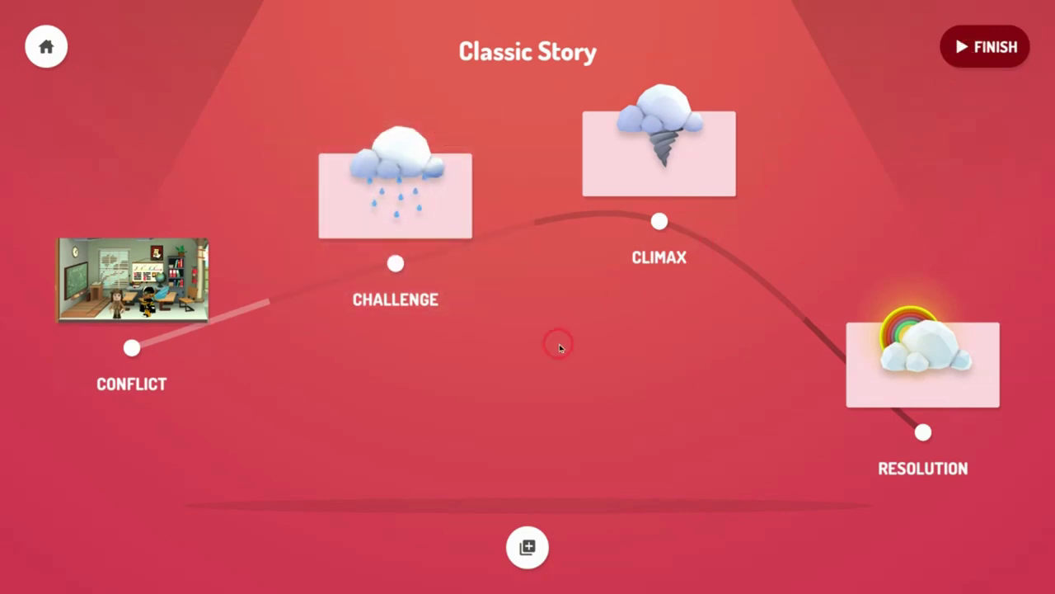
- Switch to the Files app, look at the exported story files in the Videos folder and return to the story outline
key(F5)
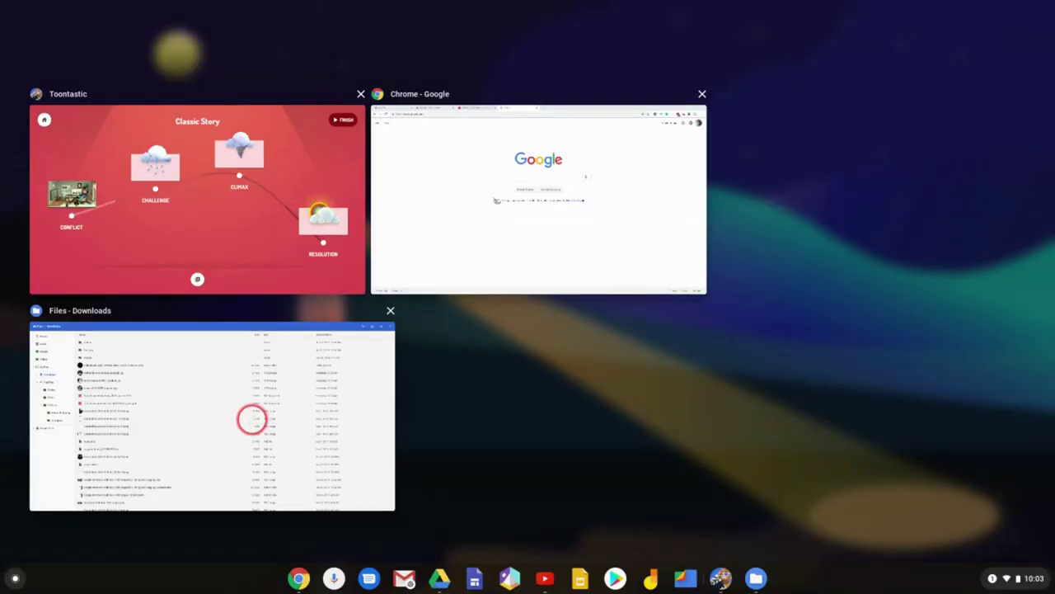
click(251, 420)
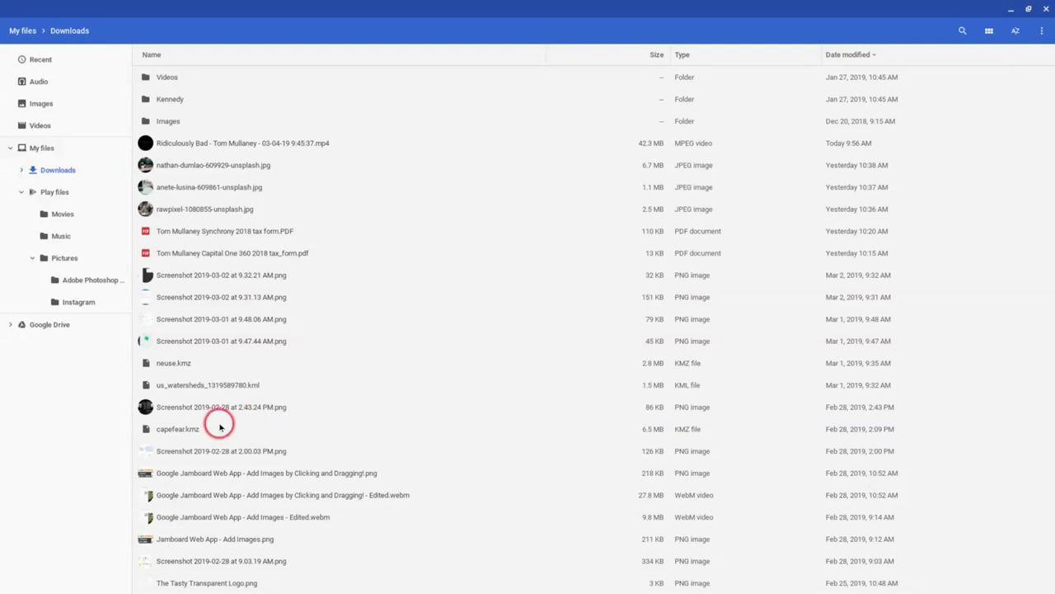
click(41, 127)
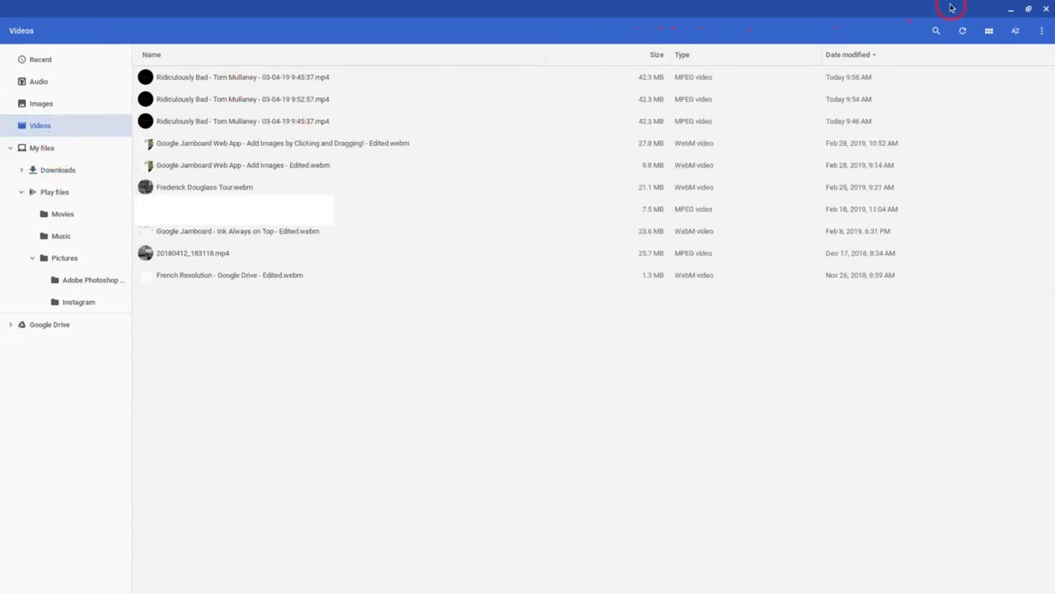
click(1014, 8)
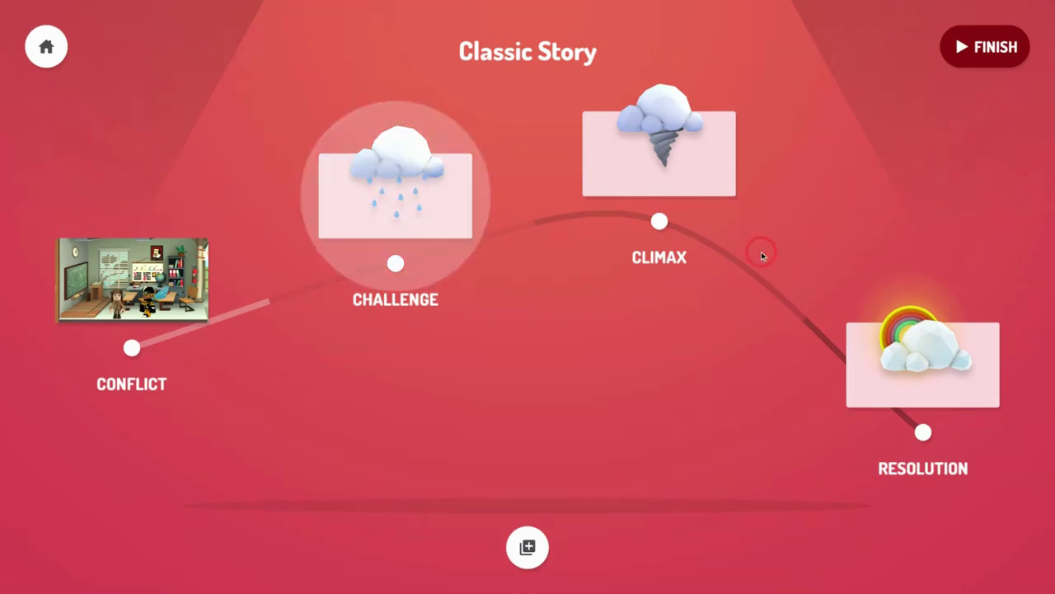